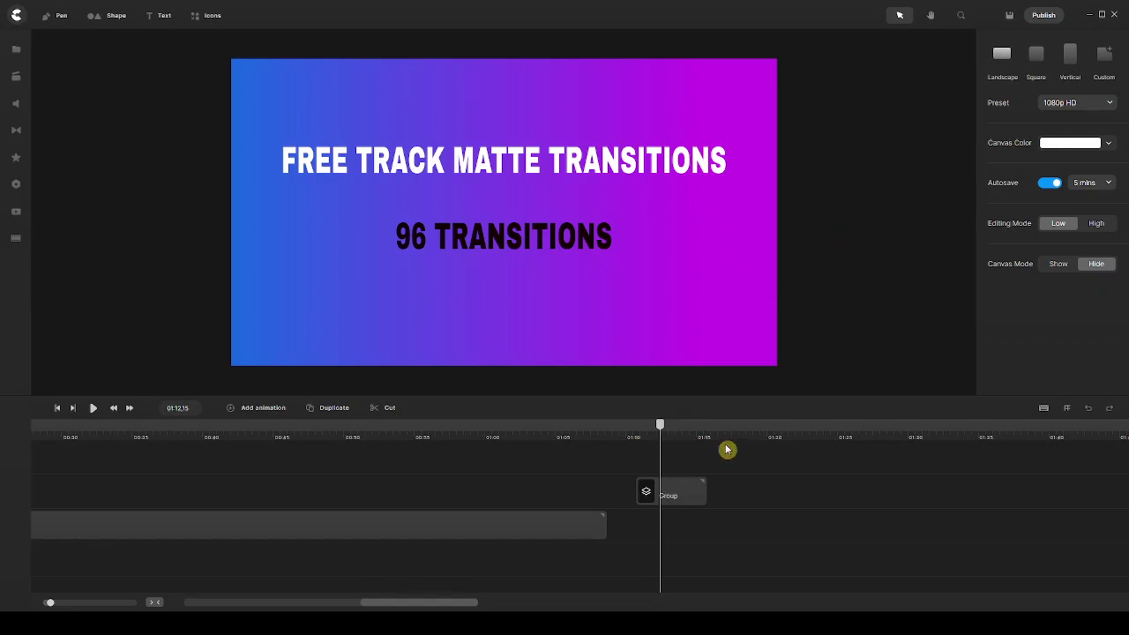
# - Move the playhead to 01:18.25, past the title clips, onto empty canvas
pyautogui.click(749, 431)
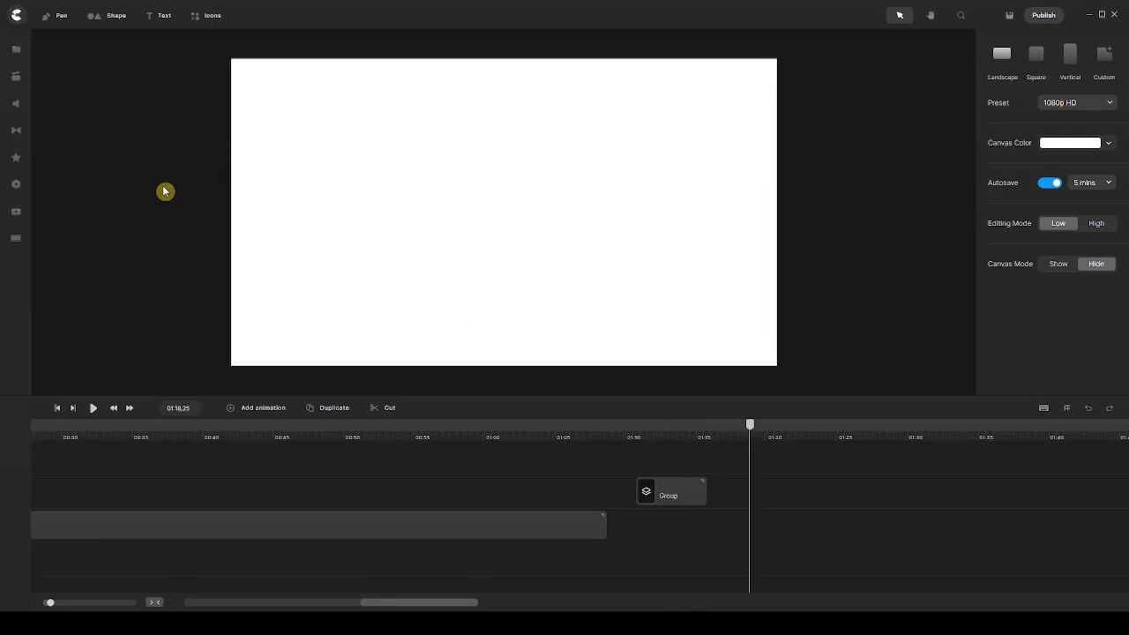
# - Browse the My Files project media for black-and-white matte shapes and video clips
pyautogui.click(15, 51)
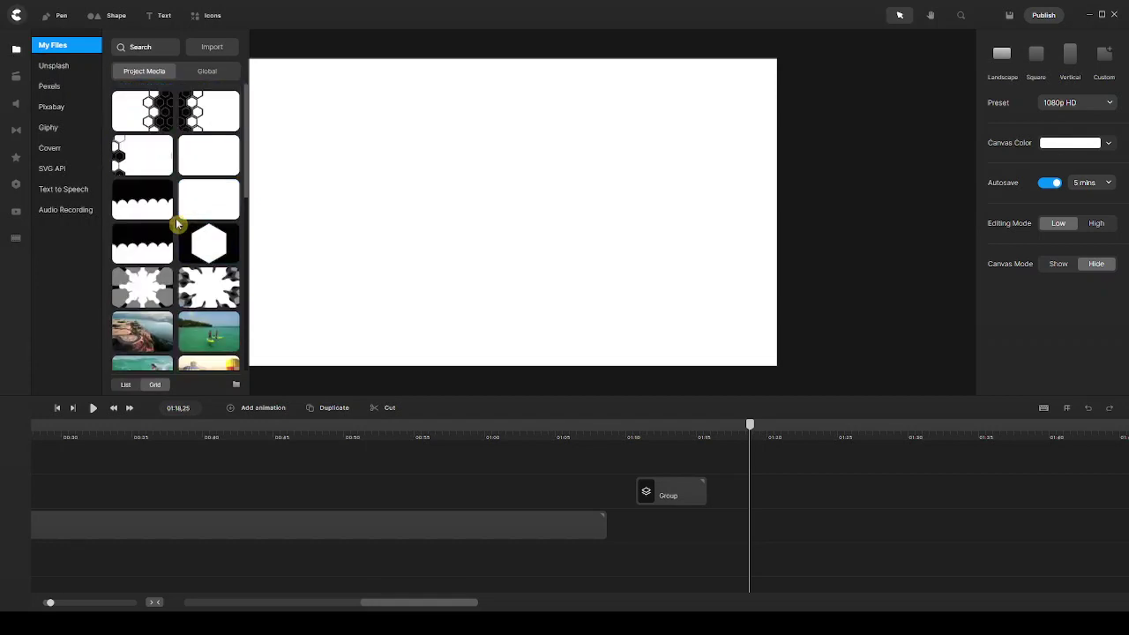
pyautogui.scroll(-5, 164, 203)
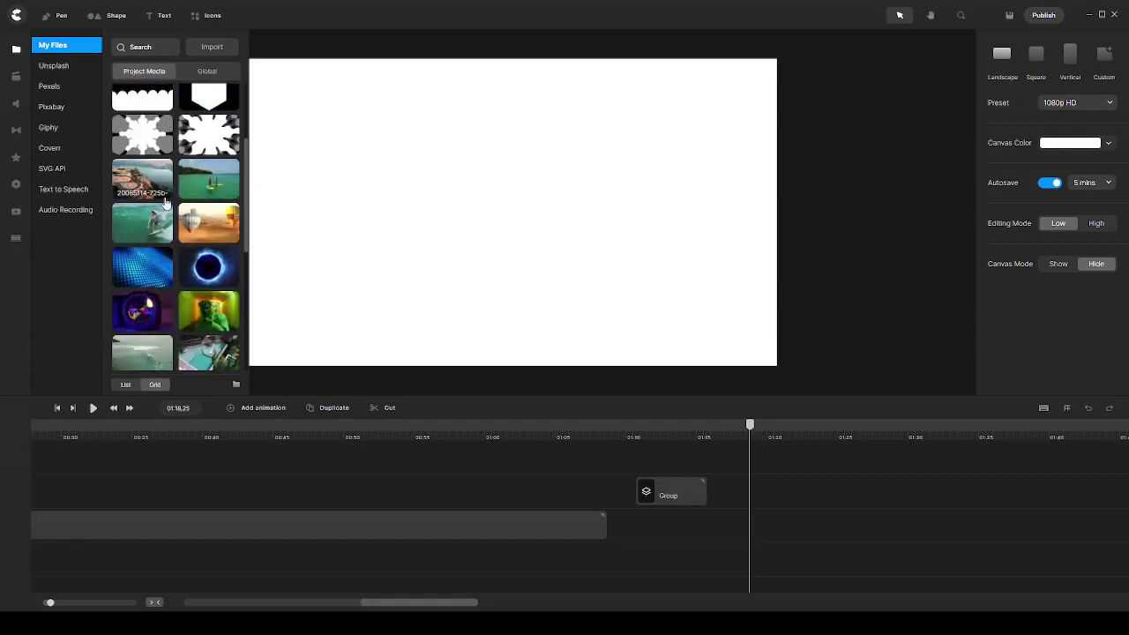
pyautogui.scroll(5, 166, 232)
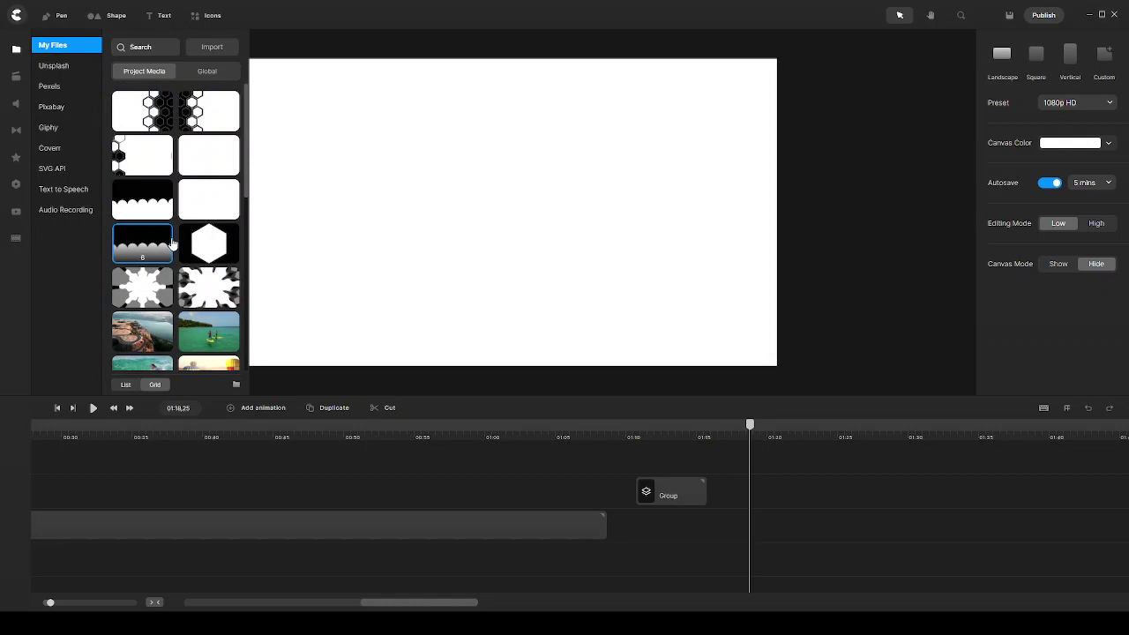
pyautogui.scroll(-3, 180, 261)
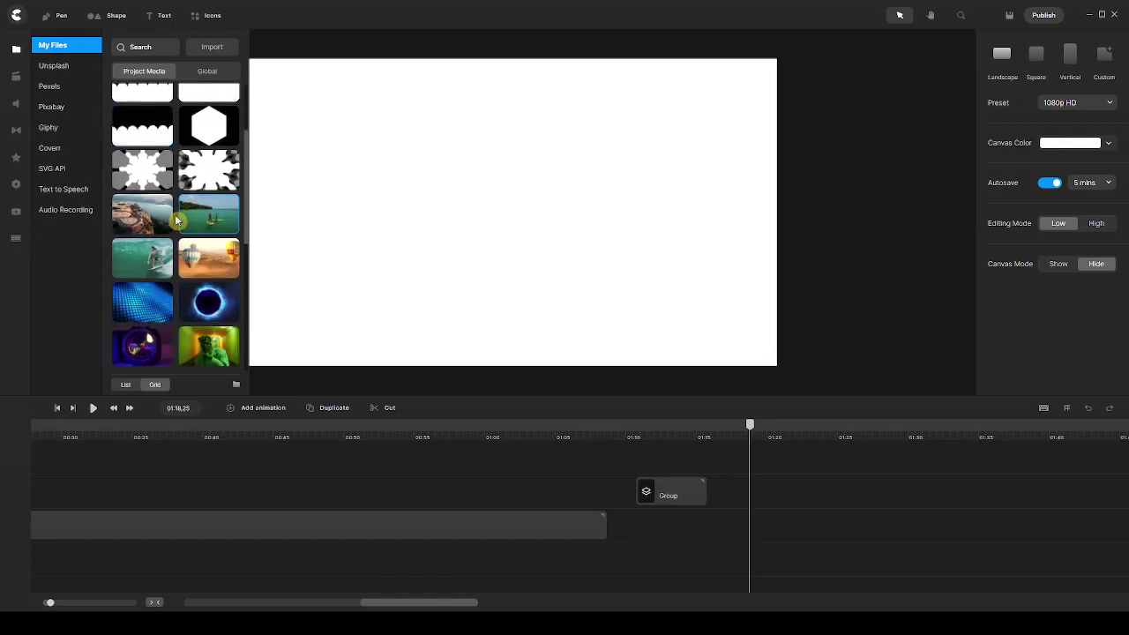
pyautogui.scroll(-3, 172, 228)
# - Add the green tunnel video, then layer the hexagon matte clip above it at 01:31.03
pyautogui.moveTo(207, 227); pyautogui.dragTo(386, 197)
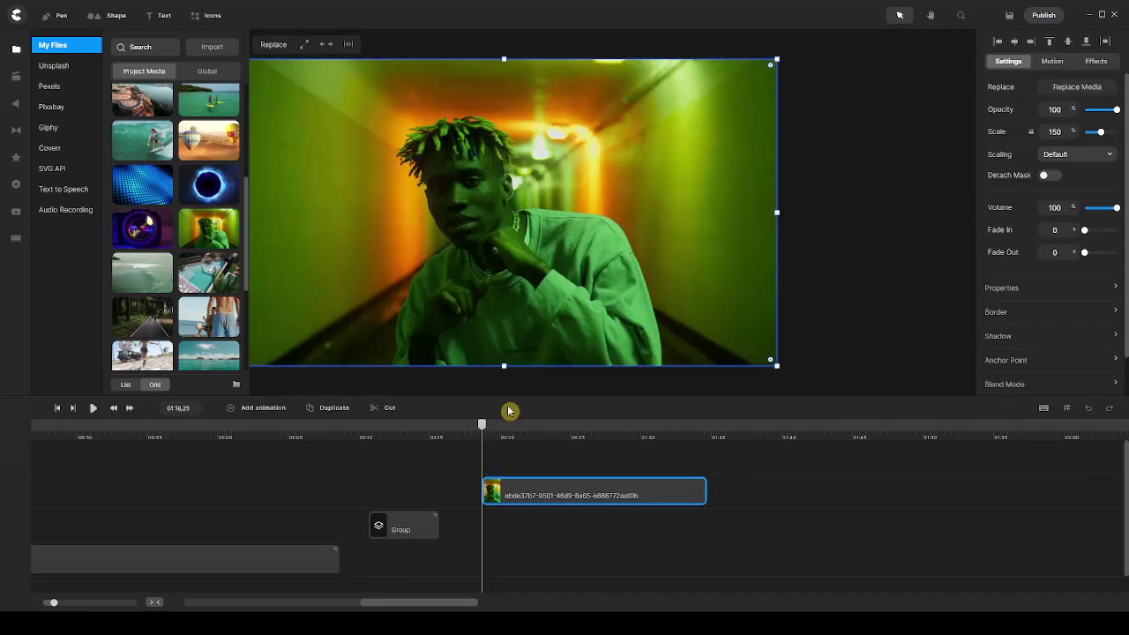
pyautogui.click(647, 435)
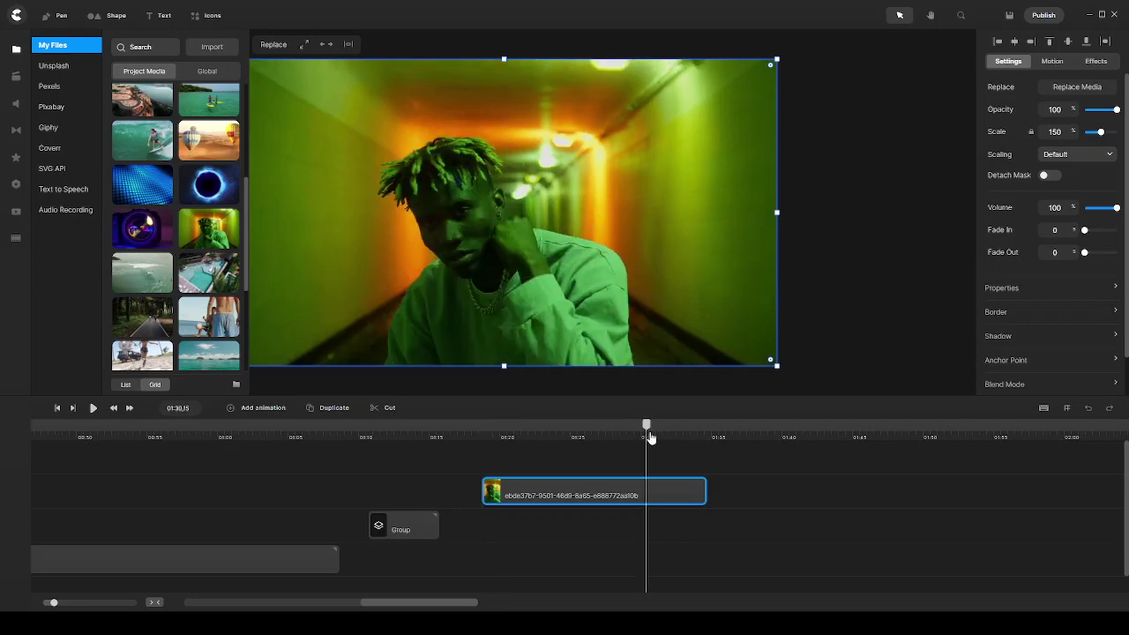
pyautogui.moveTo(648, 436); pyautogui.dragTo(656, 436)
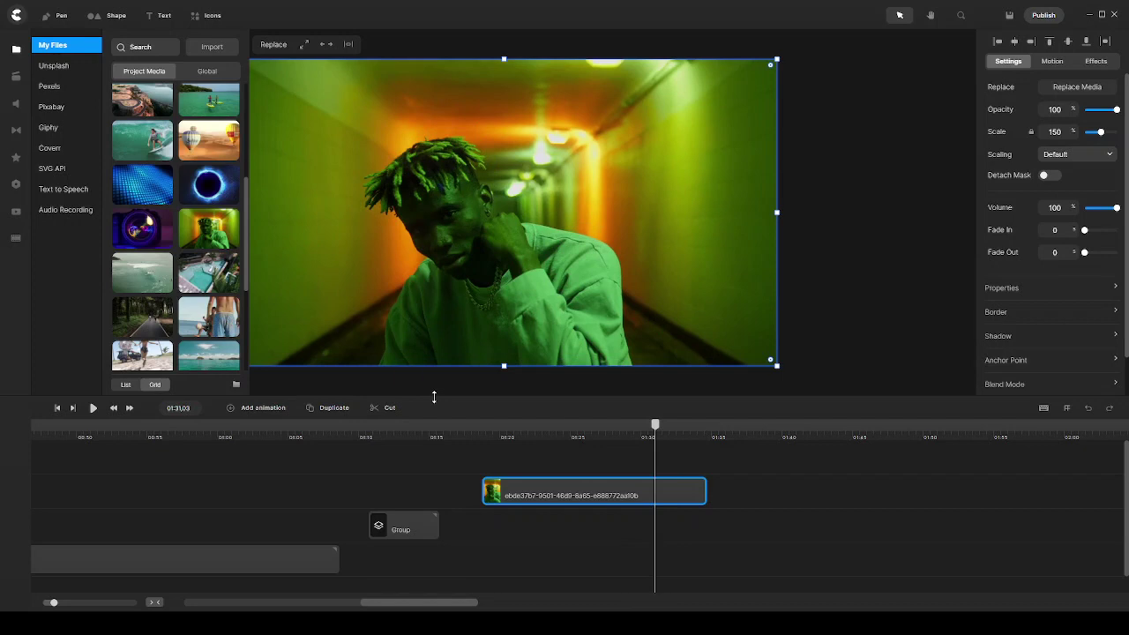
pyautogui.scroll(5, 176, 221)
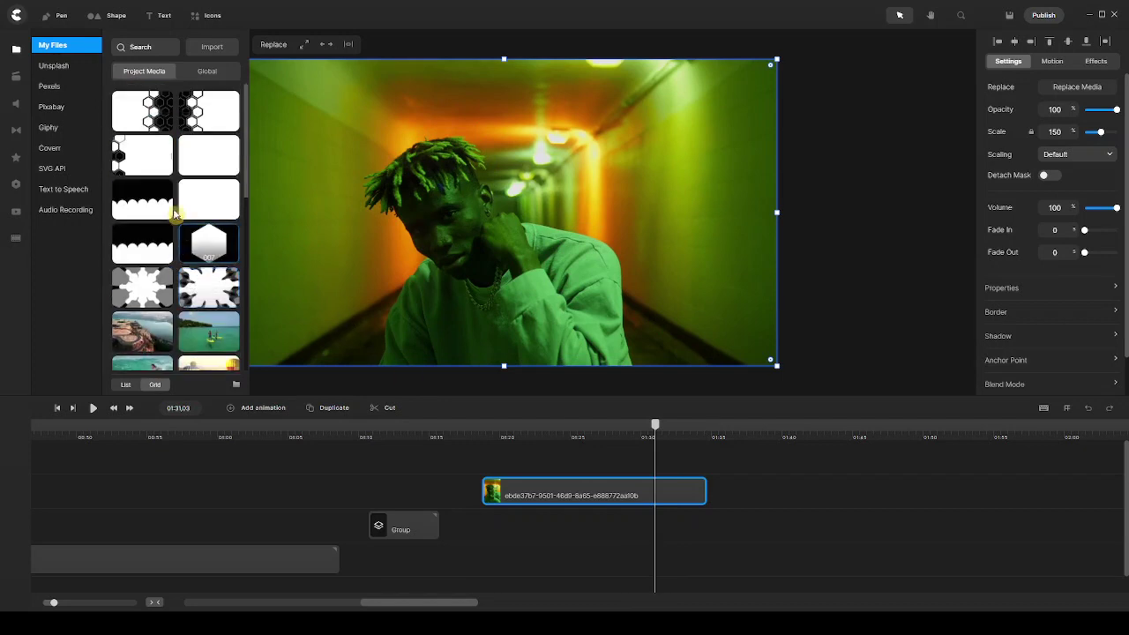
pyautogui.moveTo(147, 120); pyautogui.dragTo(524, 243)
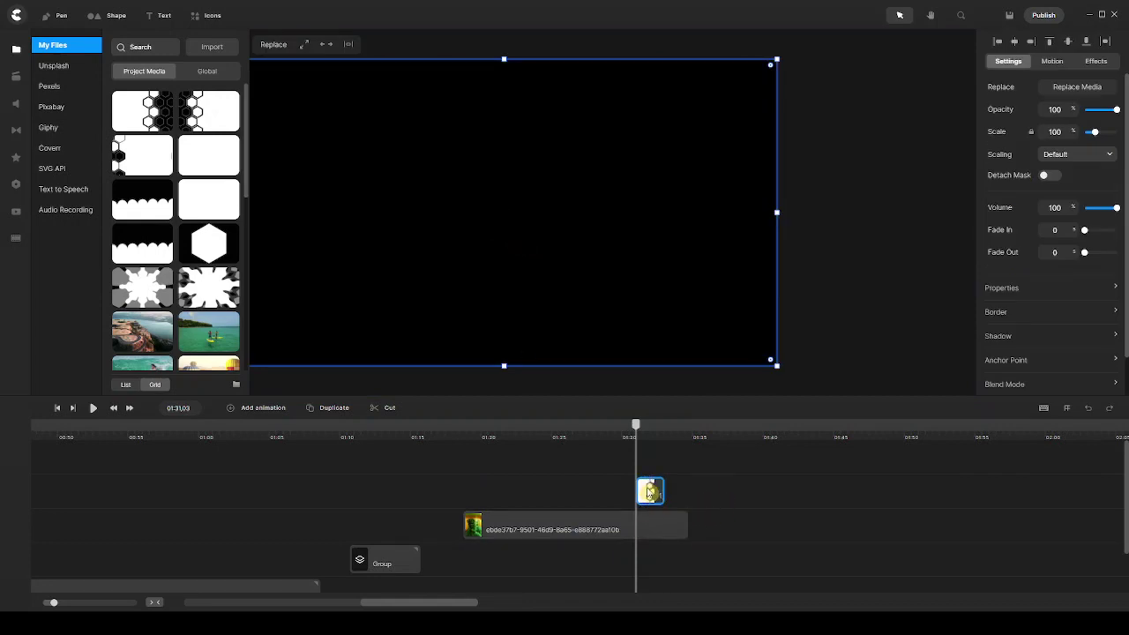
# - Shift the hexagon matte slightly later and add the aerial coastal road video at 01:32.25
pyautogui.moveTo(649, 491); pyautogui.dragTo(673, 497)
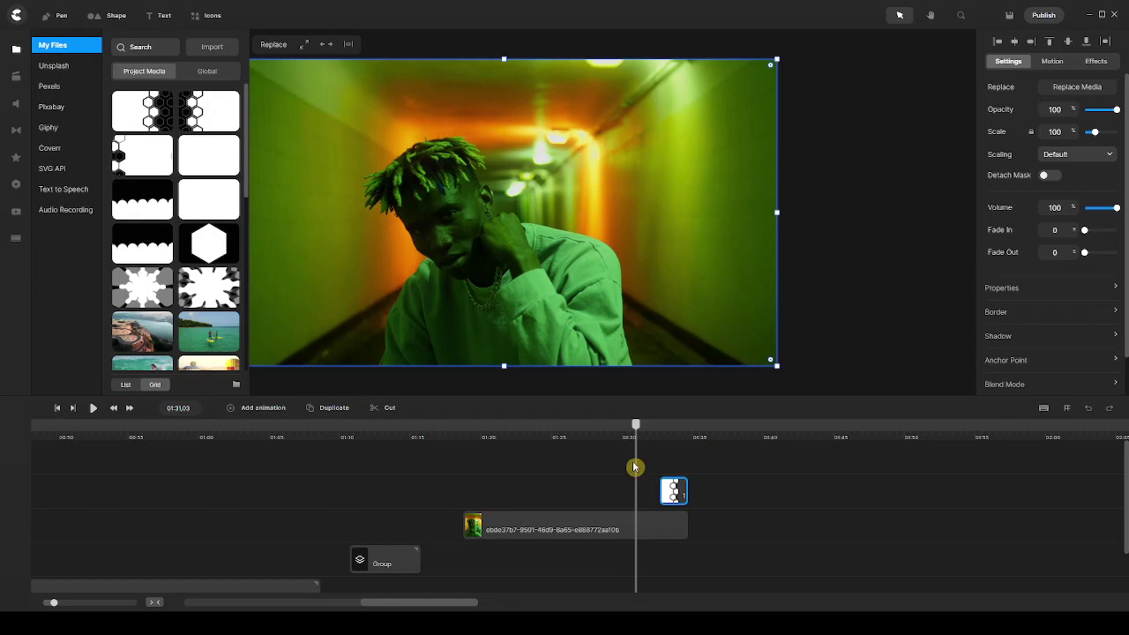
pyautogui.scroll(-3, 176, 212)
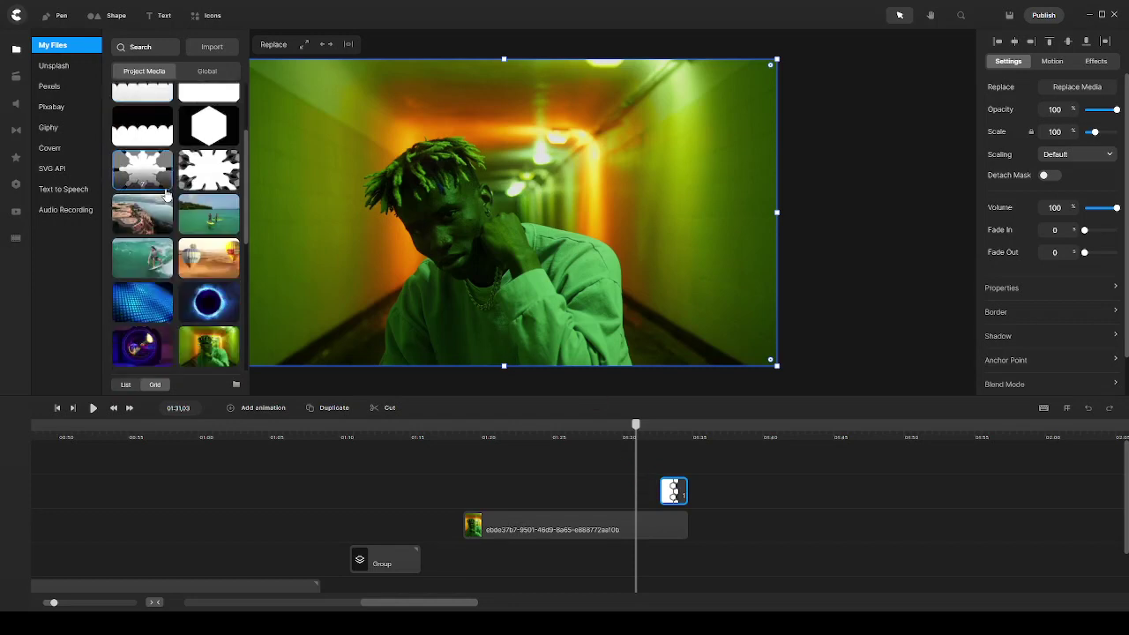
pyautogui.moveTo(637, 428); pyautogui.dragTo(664, 431)
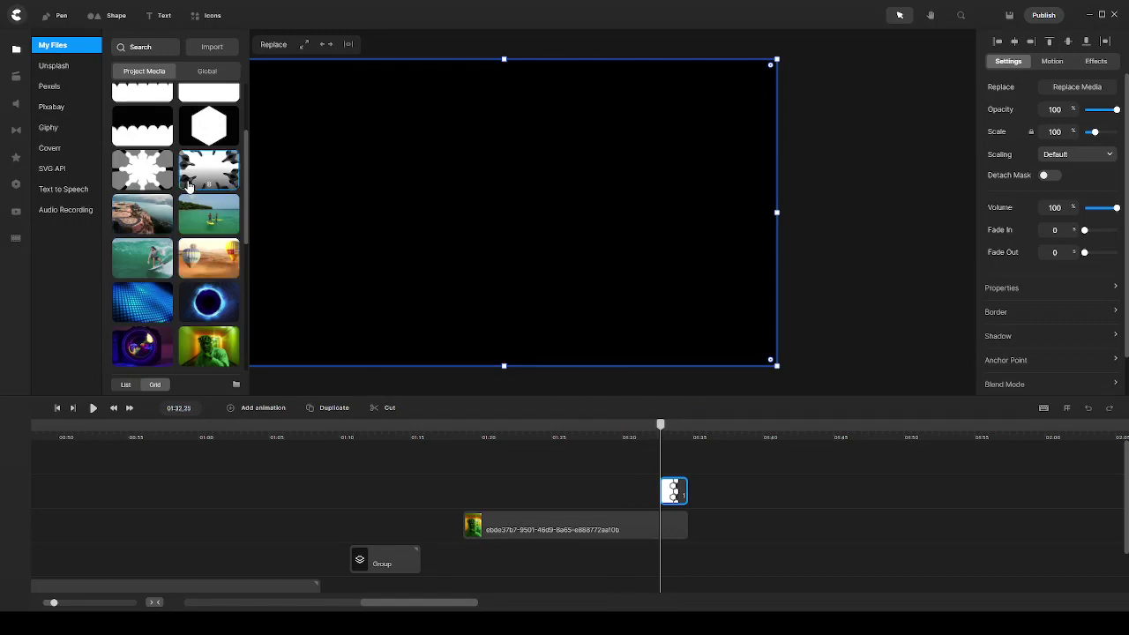
pyautogui.moveTo(152, 219); pyautogui.dragTo(494, 232)
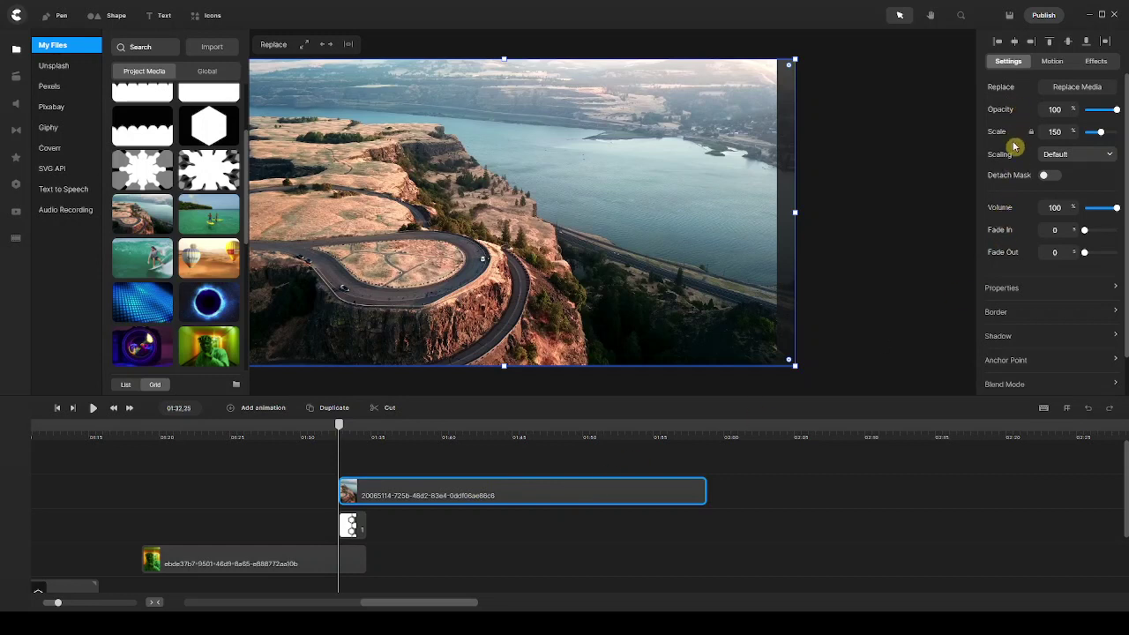
# - Set the aerial clip's Track Matte to mask '1' with Type Luma, then scrub to preview
pyautogui.scroll(-1, 1017, 167)
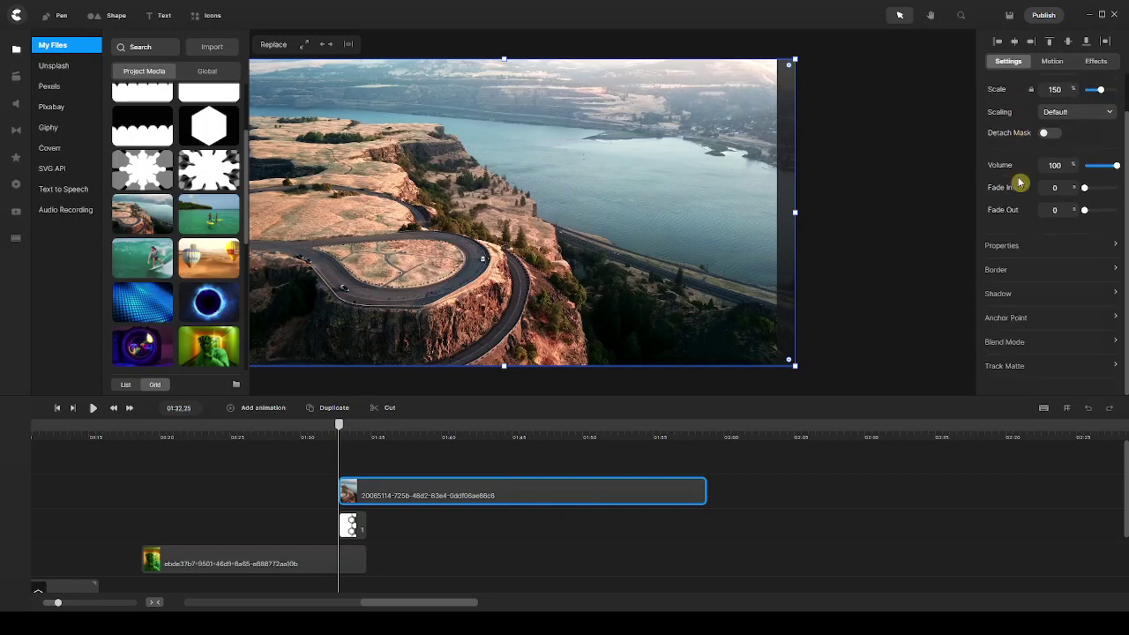
pyautogui.click(1012, 369)
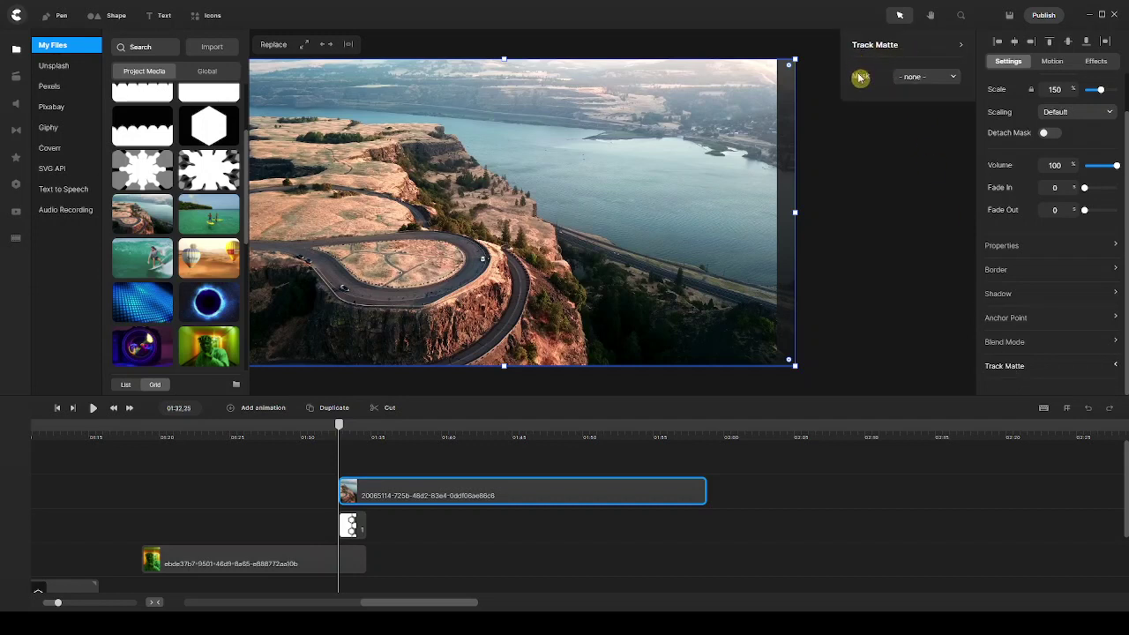
pyautogui.click(891, 78)
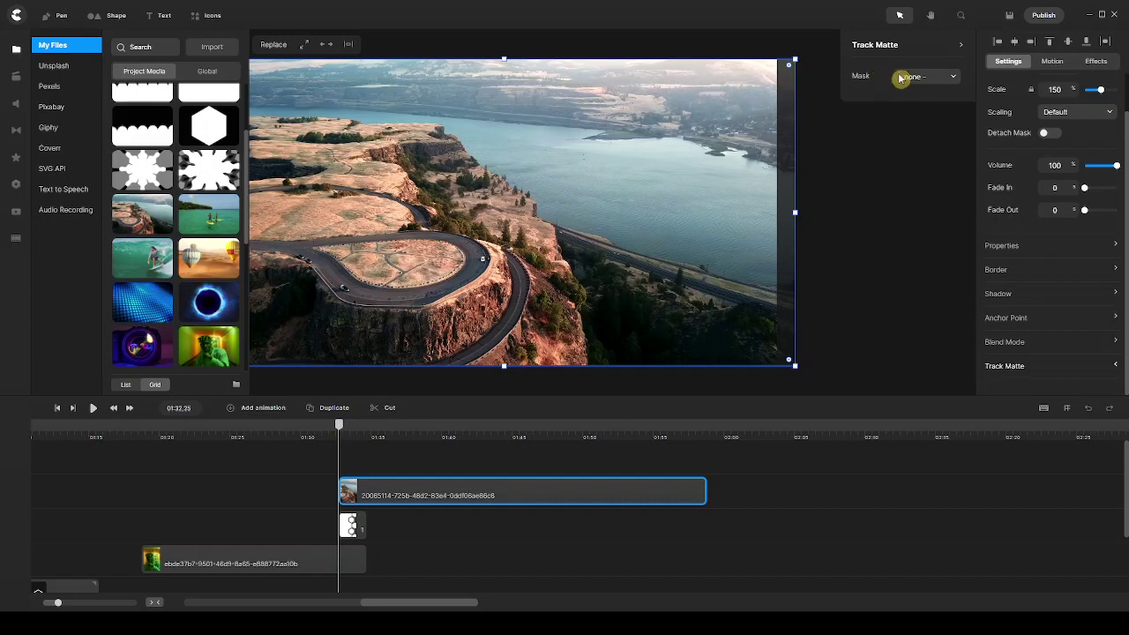
pyautogui.click(945, 79)
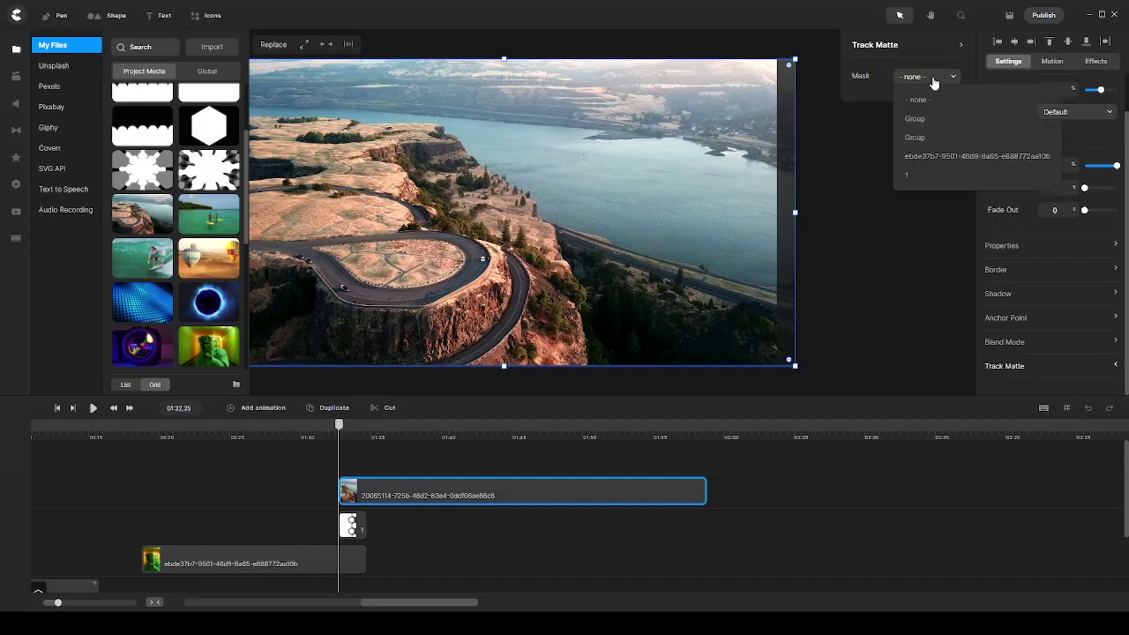
pyautogui.click(927, 180)
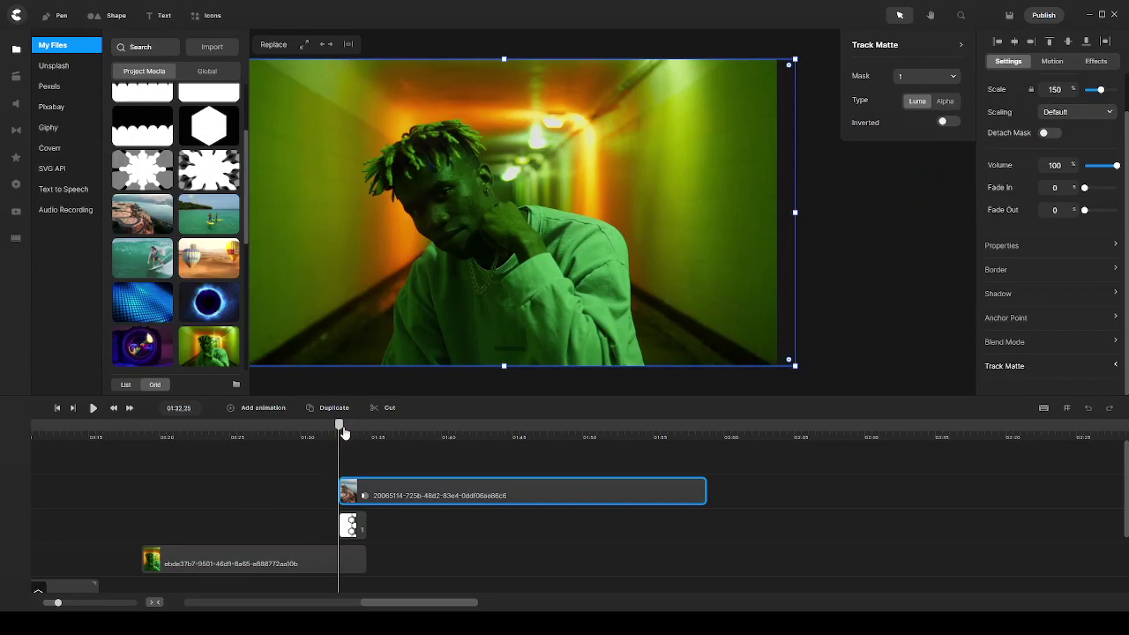
pyautogui.moveTo(343, 433); pyautogui.dragTo(657, 436)
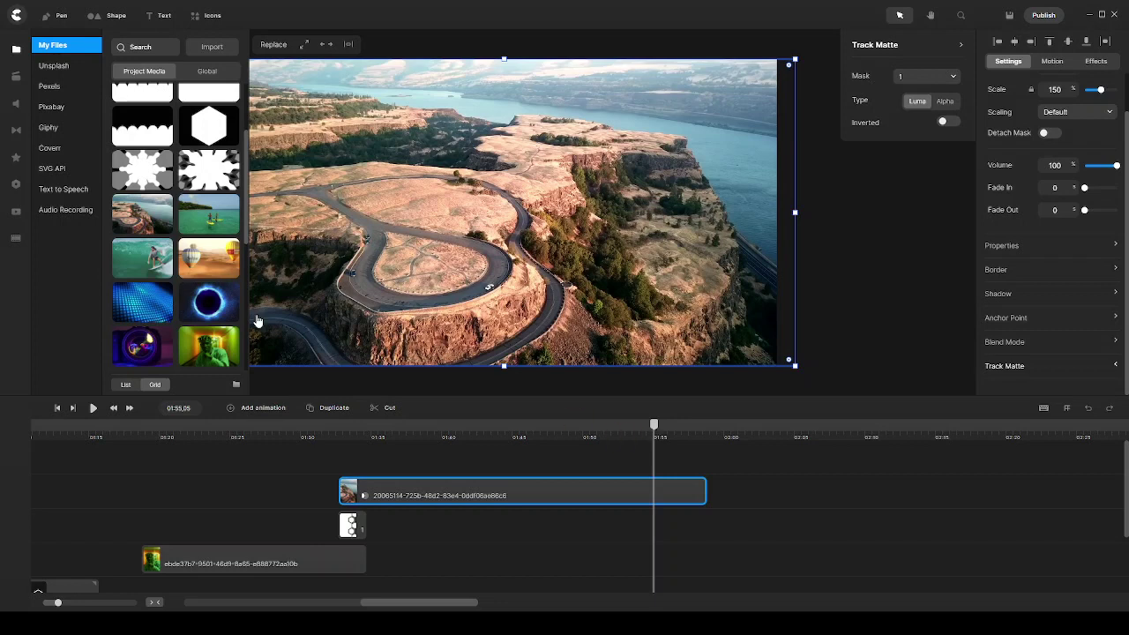
# - Add the wave matte clip and align its end with the canyon clip's end
pyautogui.scroll(3, 216, 265)
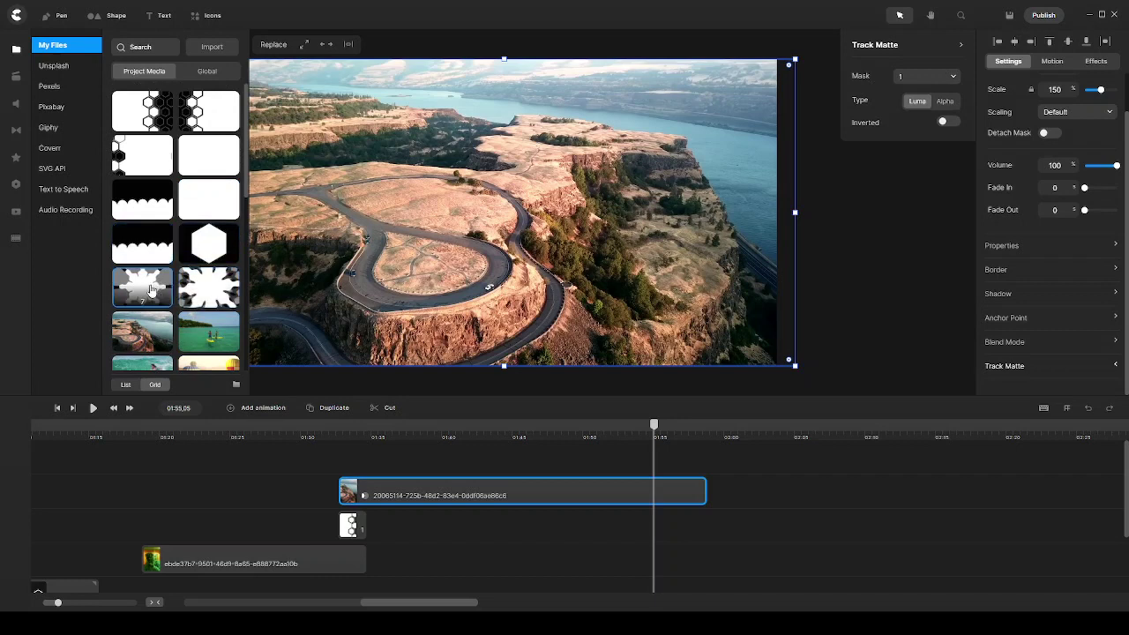
pyautogui.moveTo(145, 197); pyautogui.dragTo(583, 216)
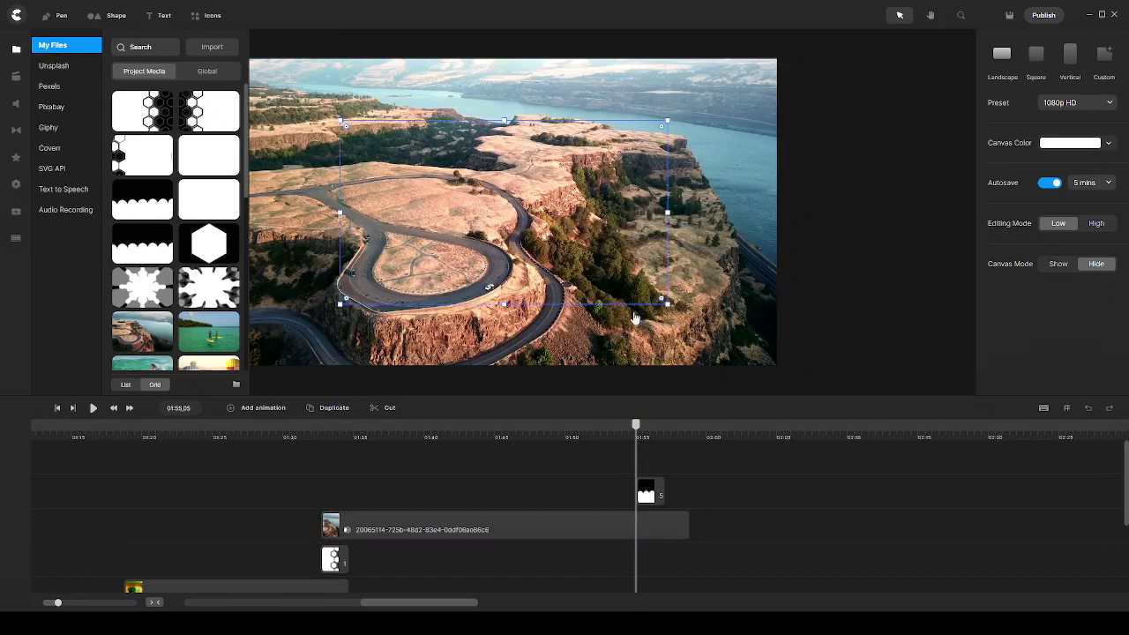
pyautogui.click(647, 499)
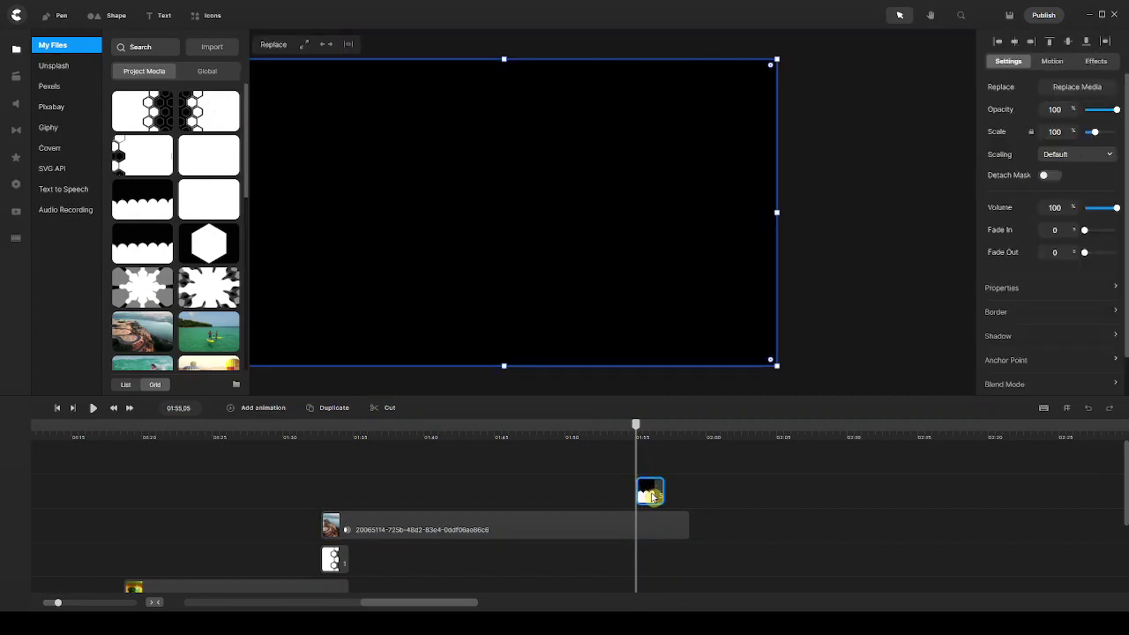
pyautogui.moveTo(653, 497); pyautogui.dragTo(675, 494)
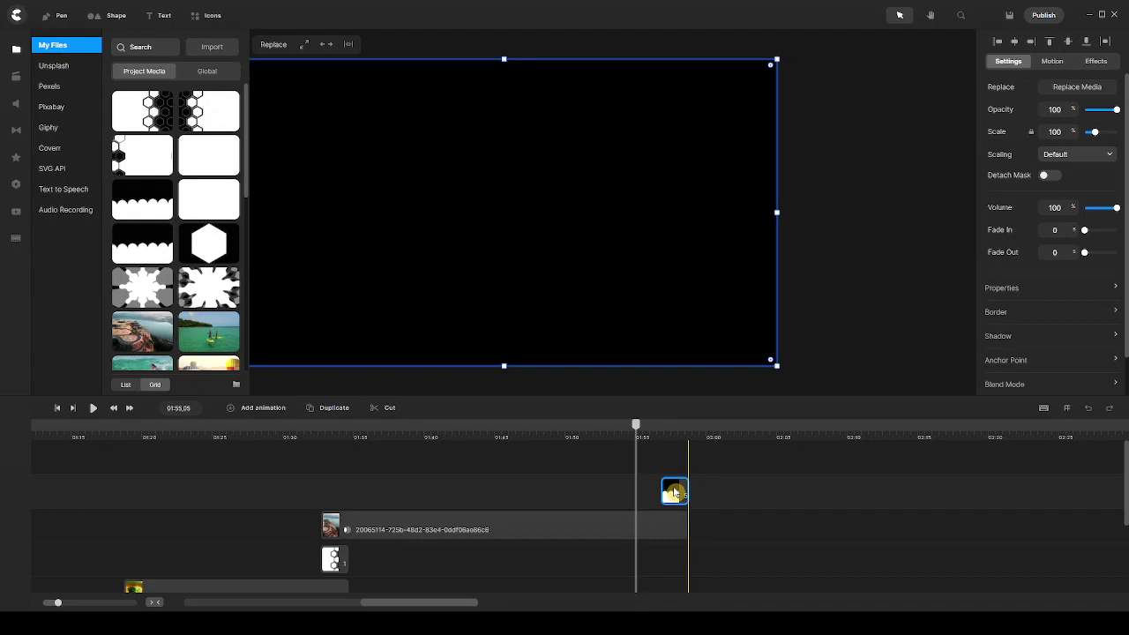
pyautogui.moveTo(675, 495); pyautogui.dragTo(674, 493)
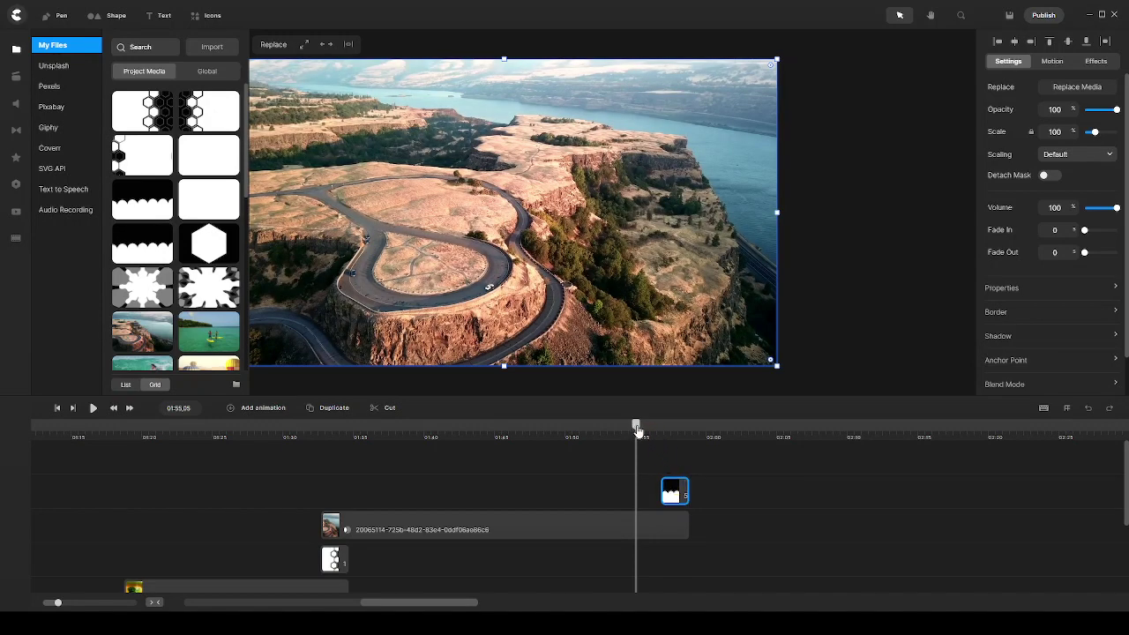
# - Add a beach video above the wave matte, starting at 01:57.00
pyautogui.moveTo(638, 430); pyautogui.dragTo(663, 430)
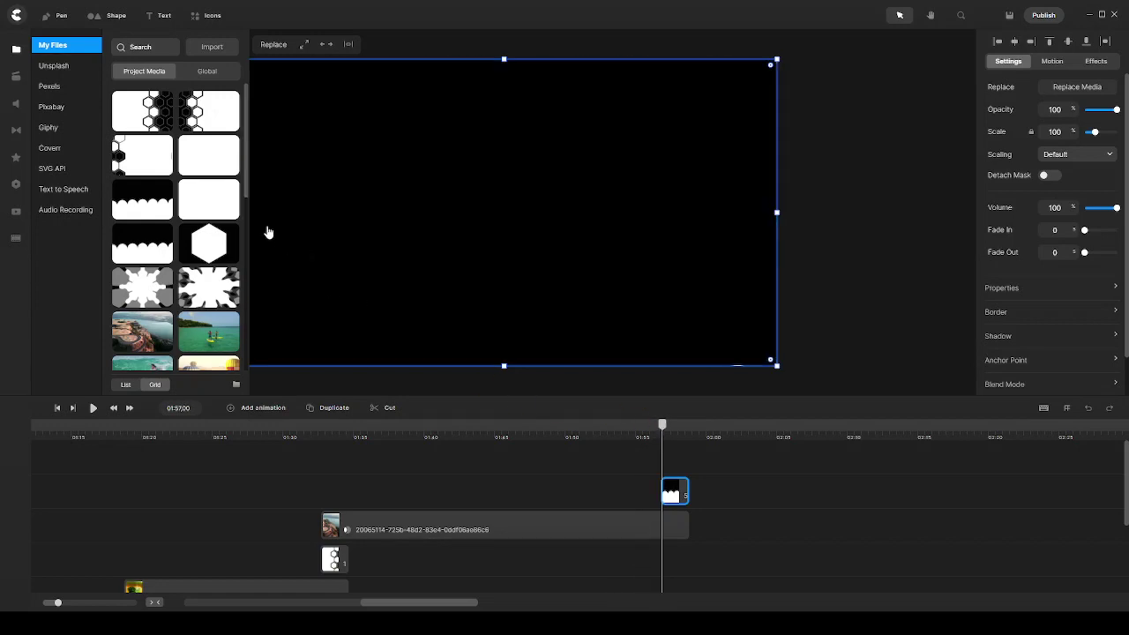
pyautogui.scroll(-3, 199, 211)
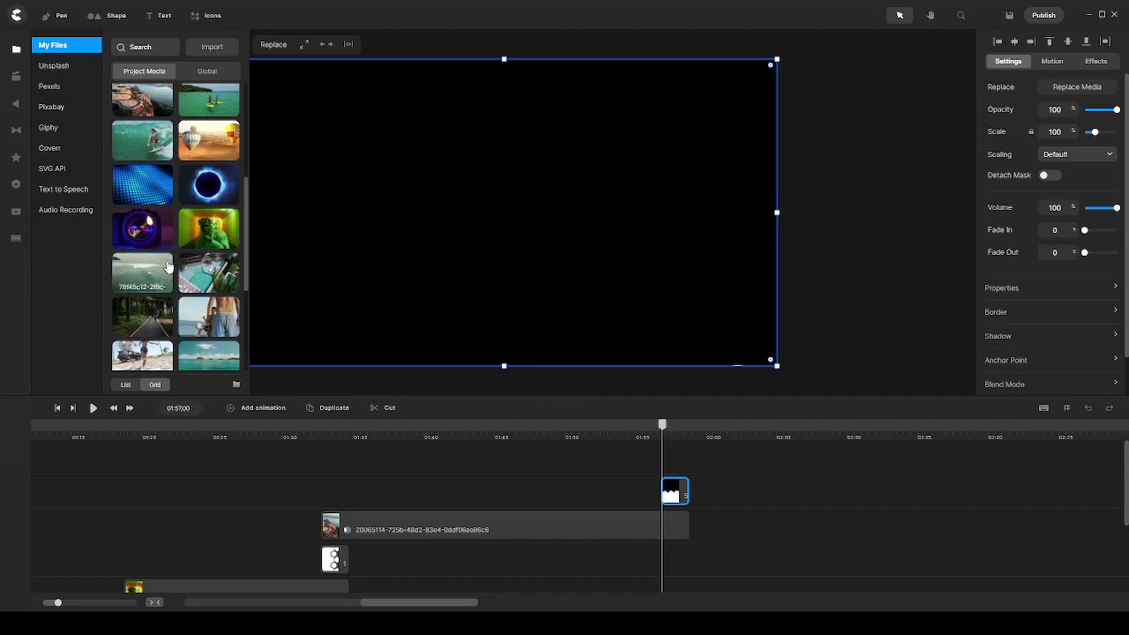
pyautogui.moveTo(208, 316); pyautogui.dragTo(499, 213)
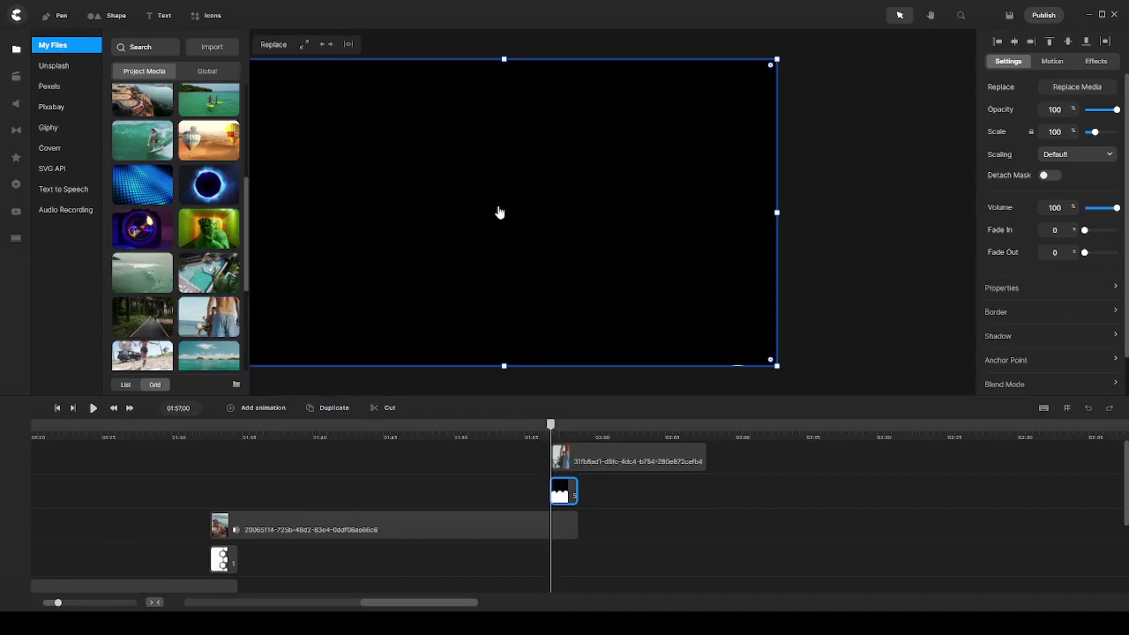
# - Set the beach clip's Track Matte to mask '5' with Type Luma, then deselect it
pyautogui.click(545, 418)
pyautogui.click(596, 488)
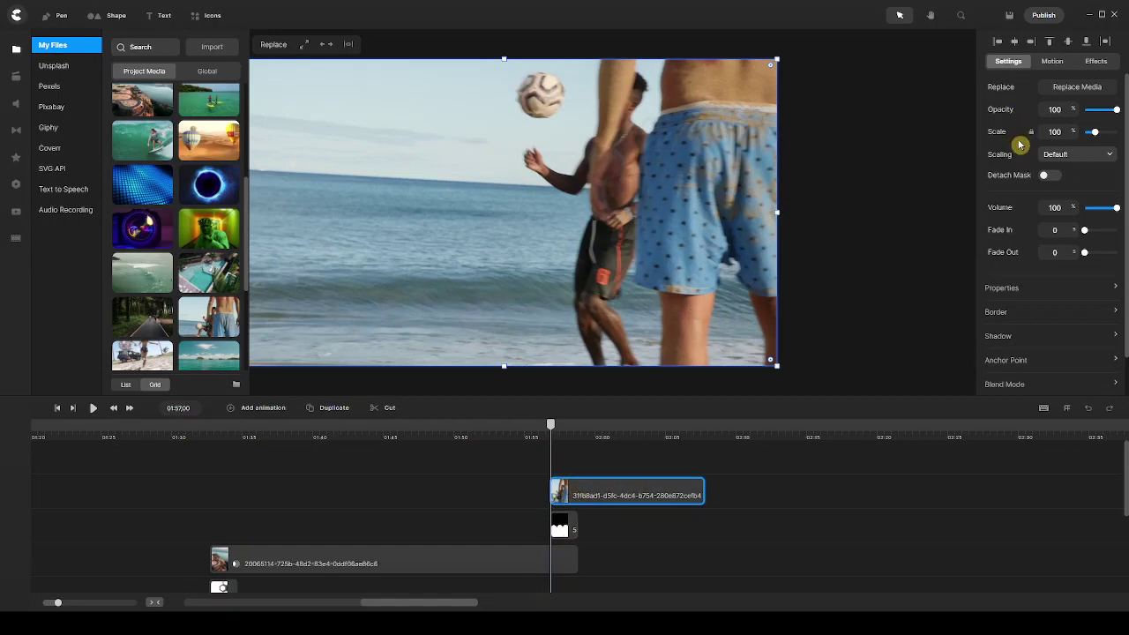
pyautogui.scroll(-1, 1009, 181)
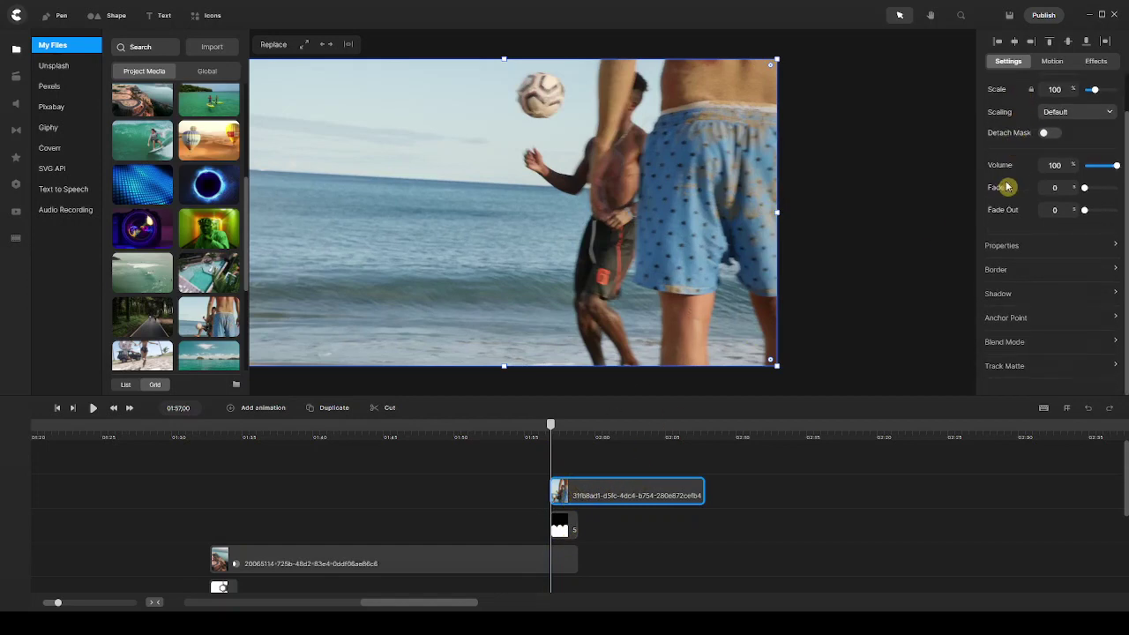
pyautogui.click(1012, 372)
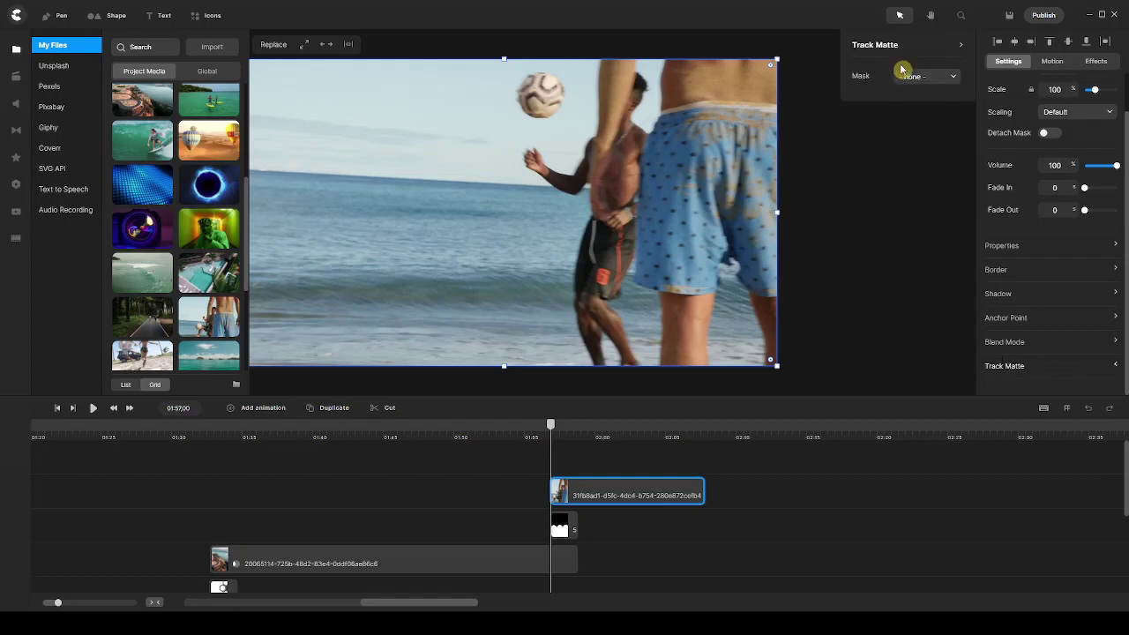
pyautogui.click(930, 79)
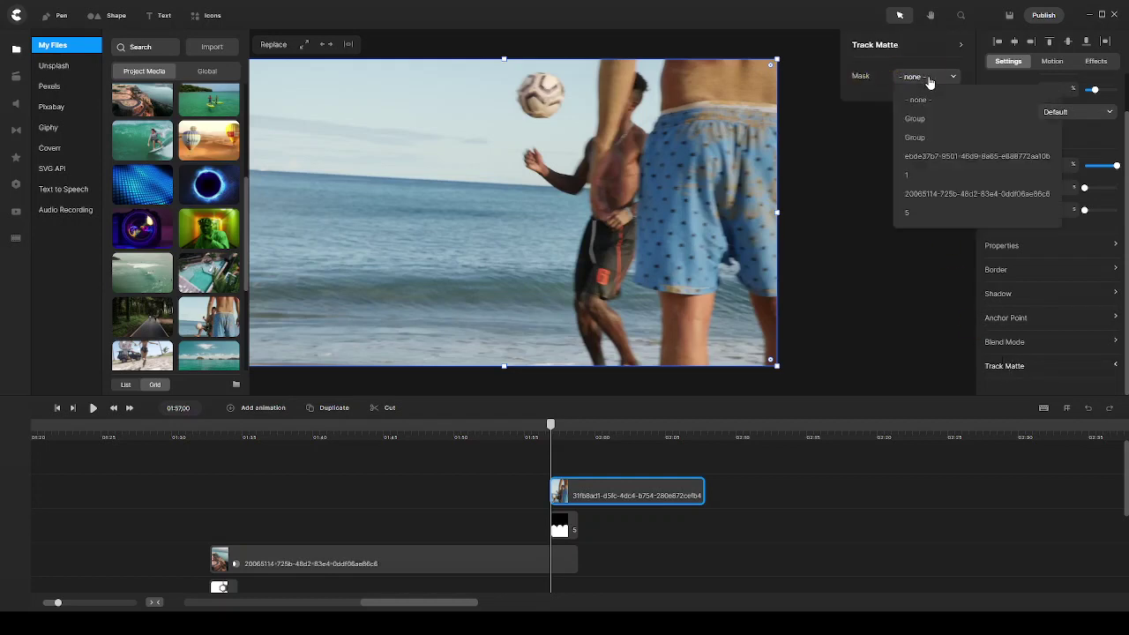
pyautogui.click(923, 215)
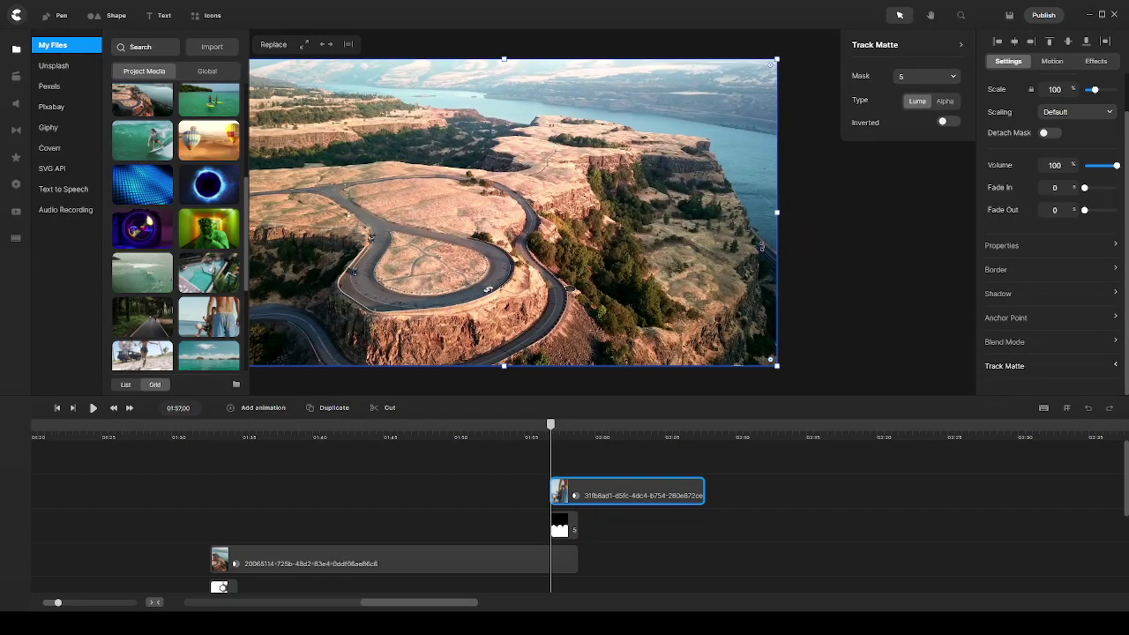
pyautogui.click(511, 472)
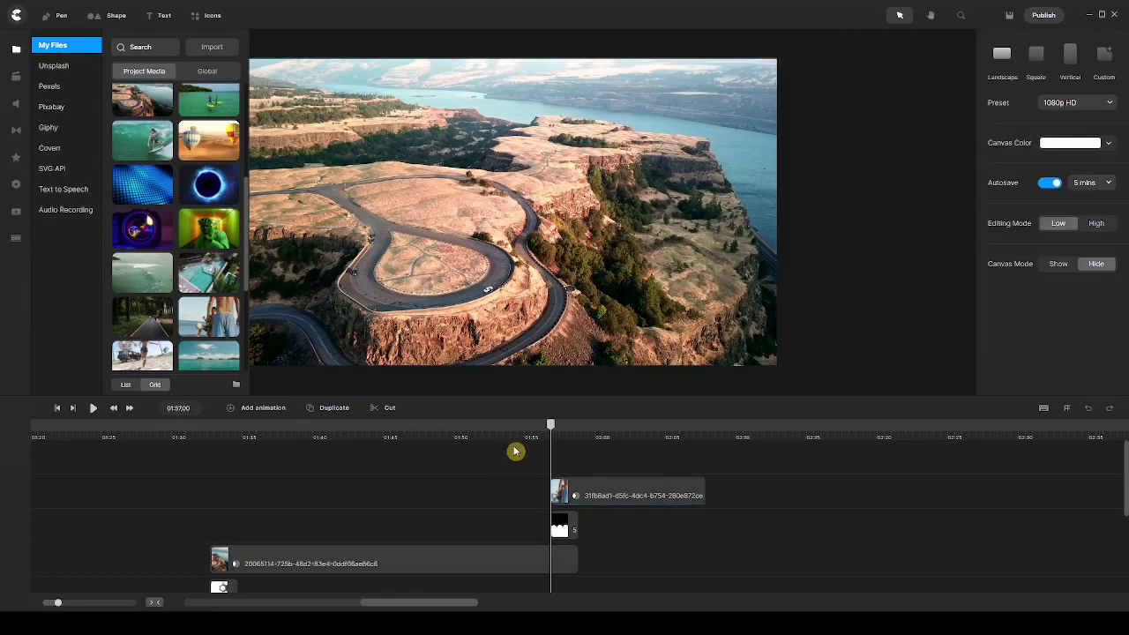
# - Preview the wave transition near 01:59.26, then show the beach clip's Track Matte mask list
pyautogui.moveTo(551, 430); pyautogui.dragTo(592, 432)
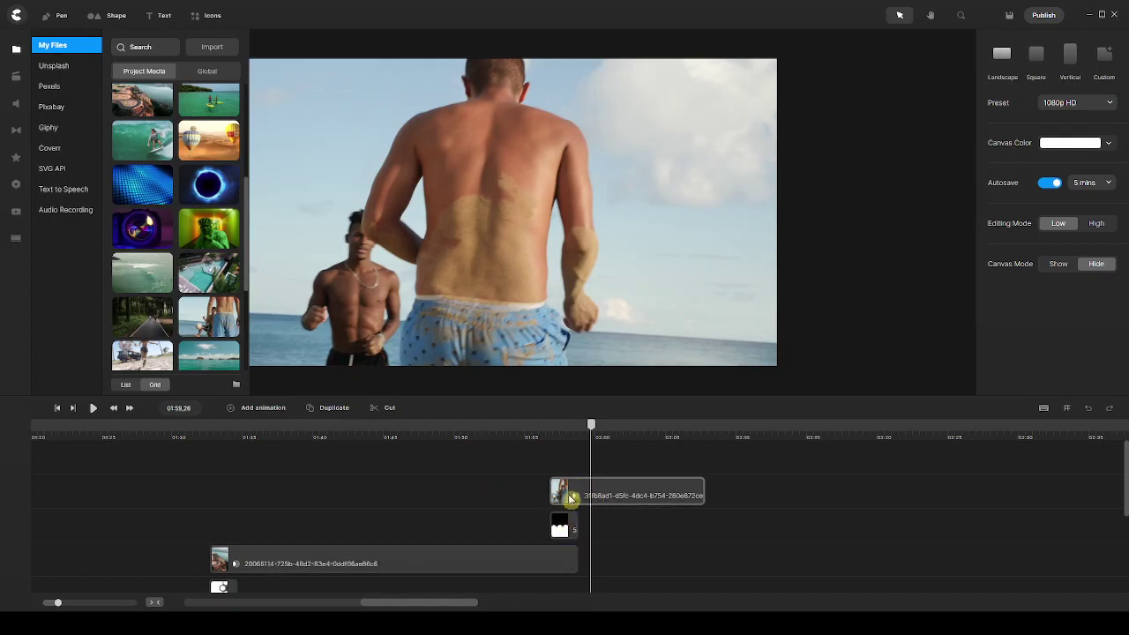
pyautogui.click(640, 495)
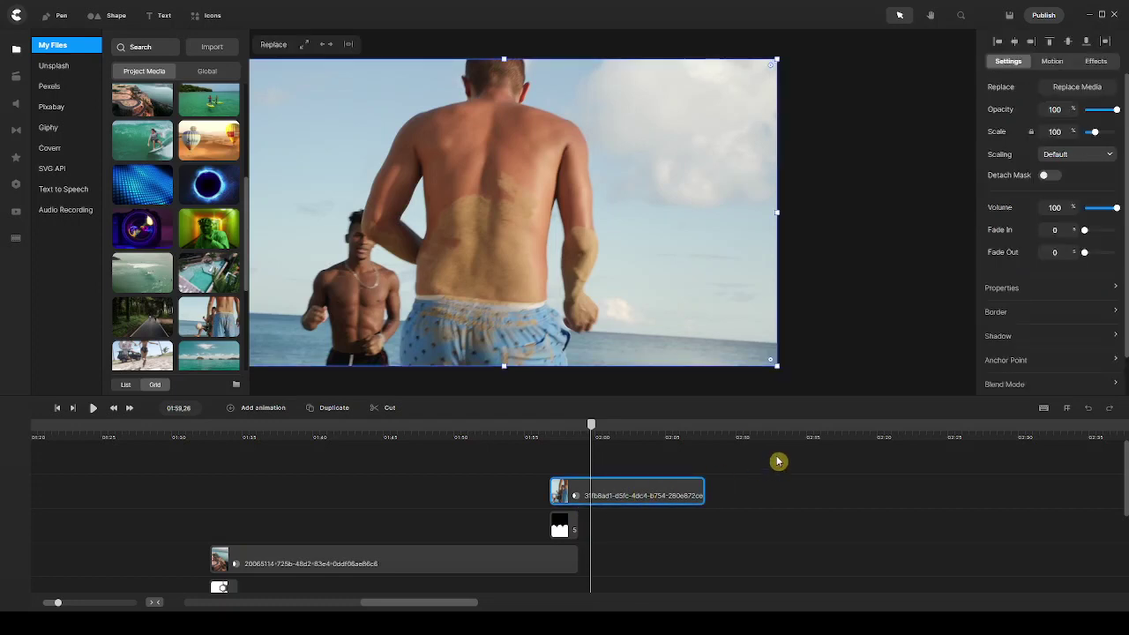
pyautogui.scroll(-1, 1015, 265)
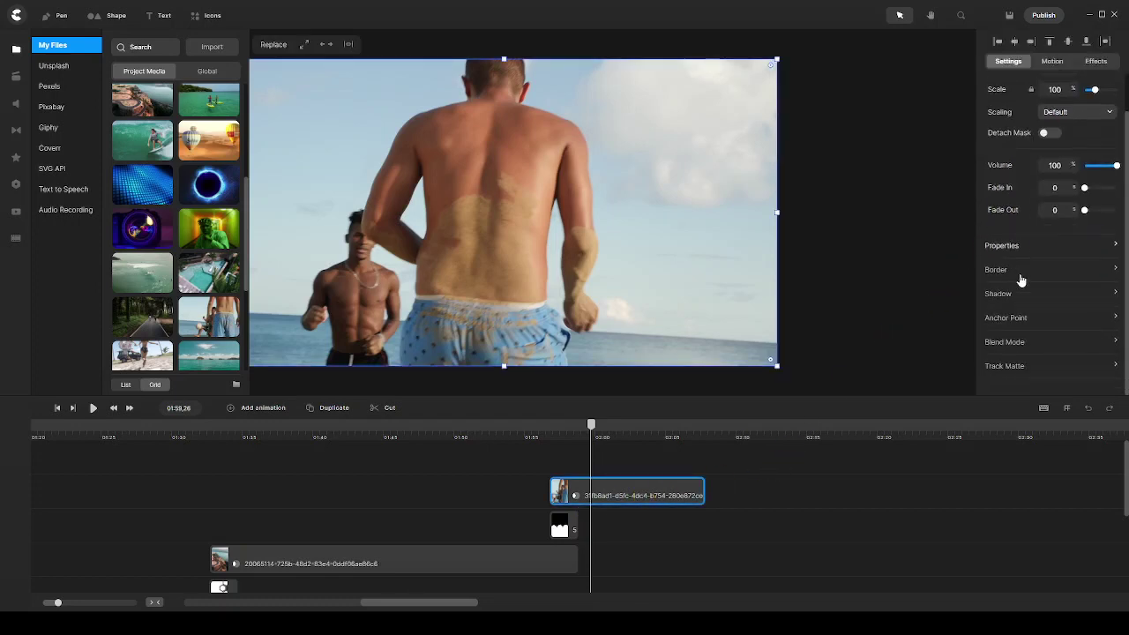
pyautogui.click(1024, 374)
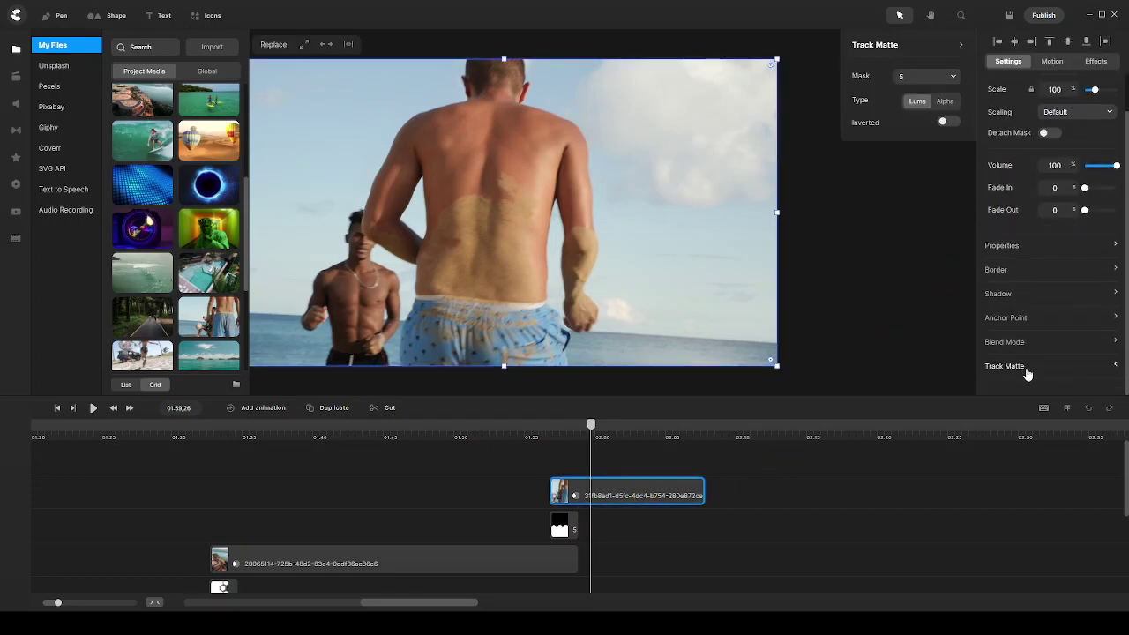
pyautogui.click(910, 81)
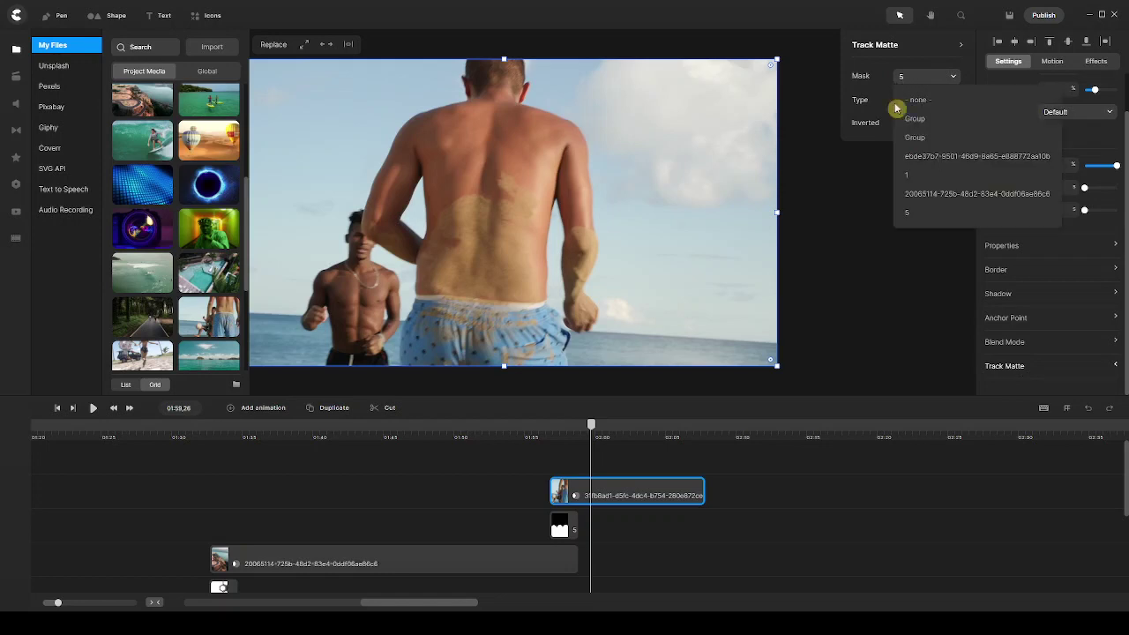